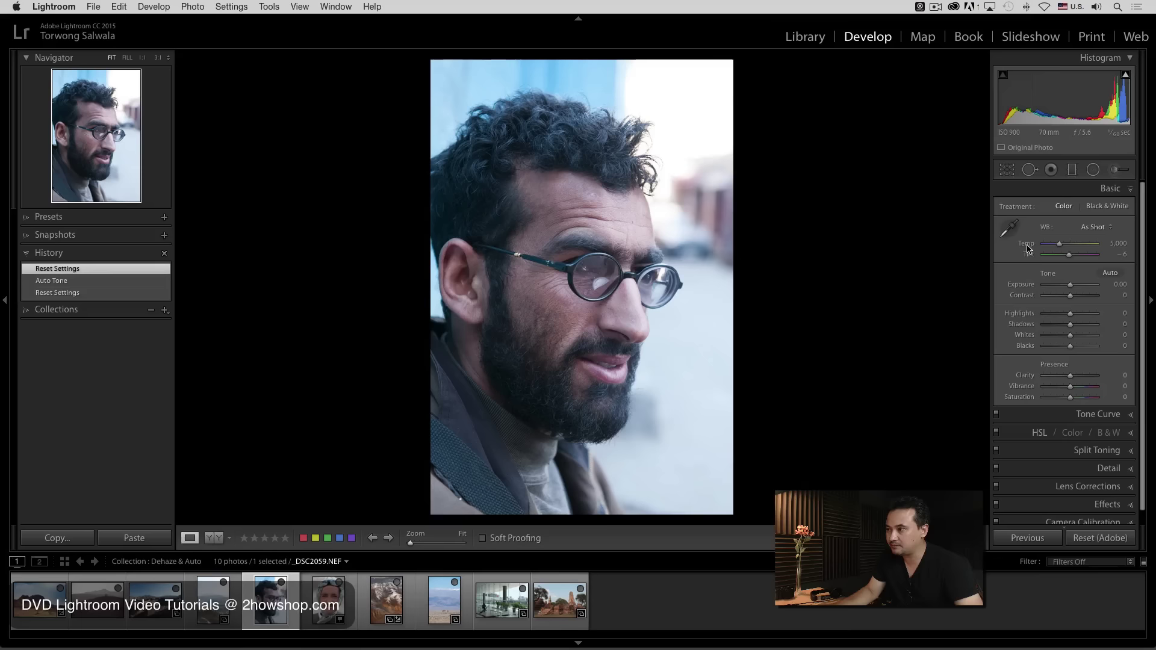
# Warm the portrait's white balance to a temperature of 7,500 and compare it with the original in a larger view without the filmstrip.
pyautogui.moveTo(1018, 248); pyautogui.dragTo(1027, 248)
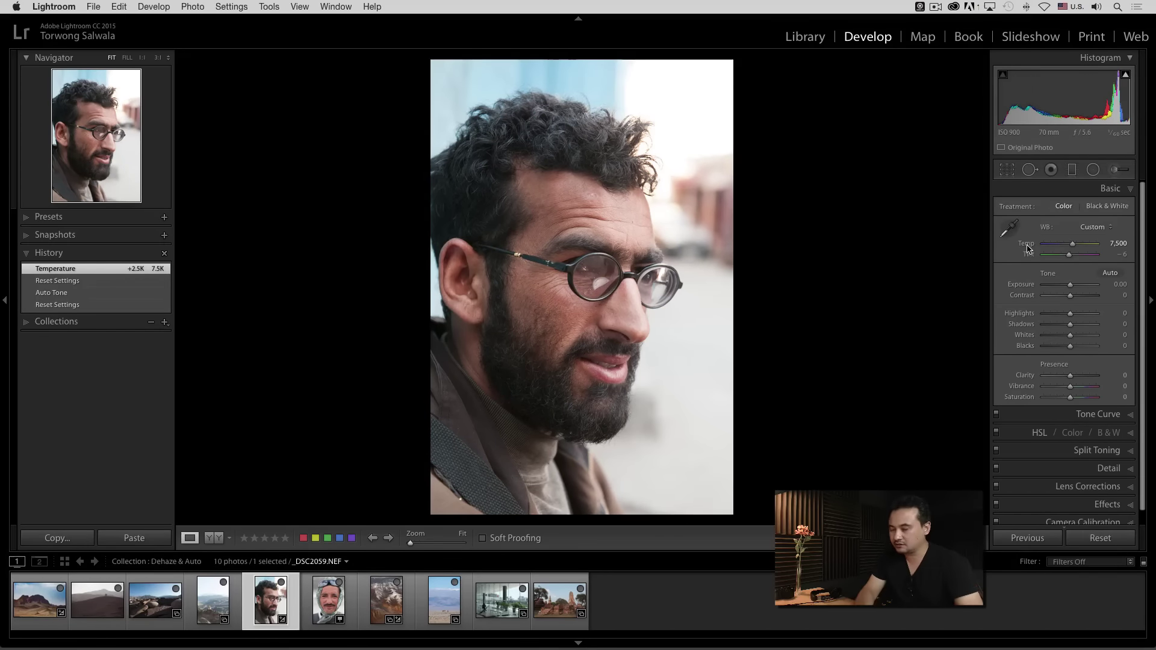
pyautogui.press('\\')
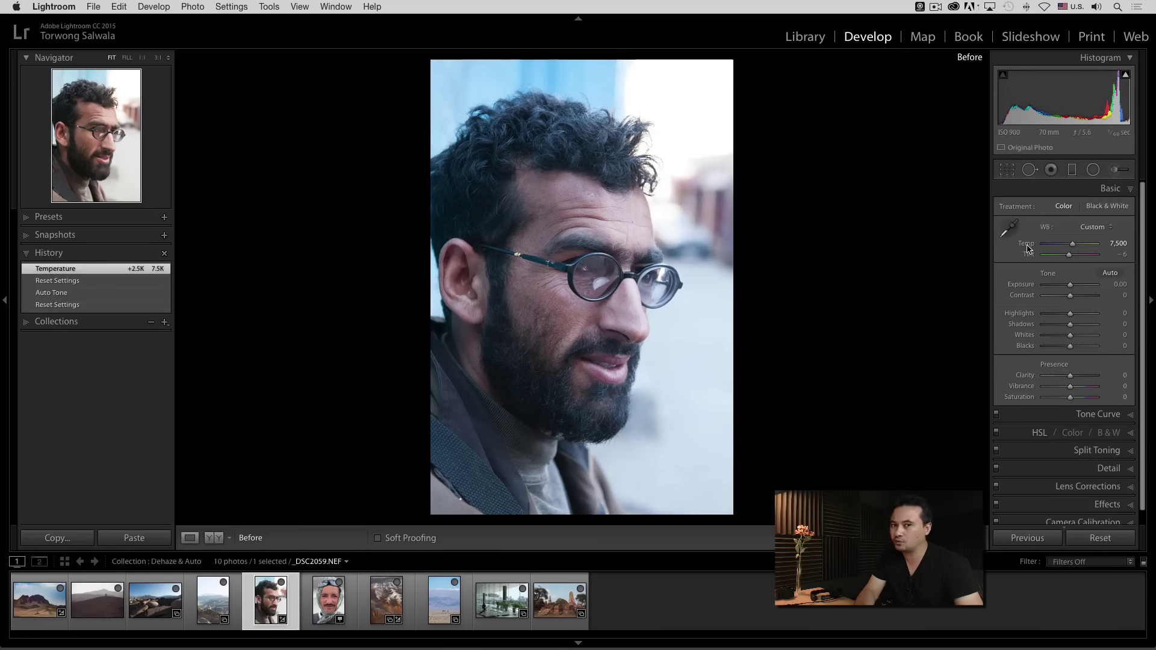
pyautogui.click(578, 644)
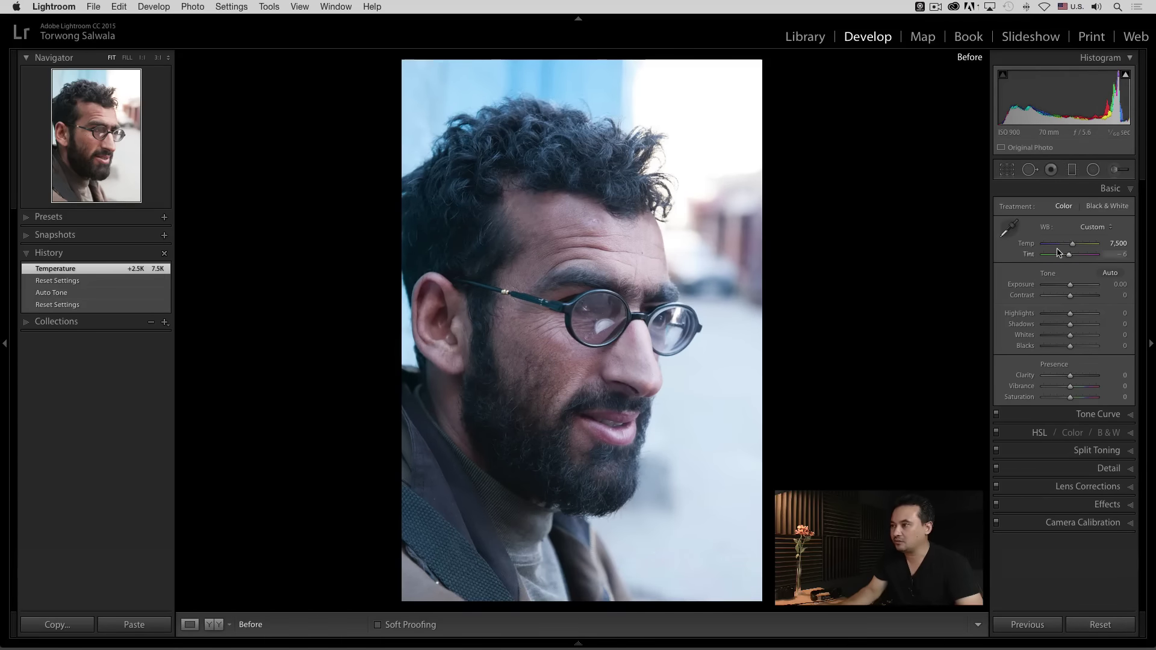
pyautogui.press('\\')
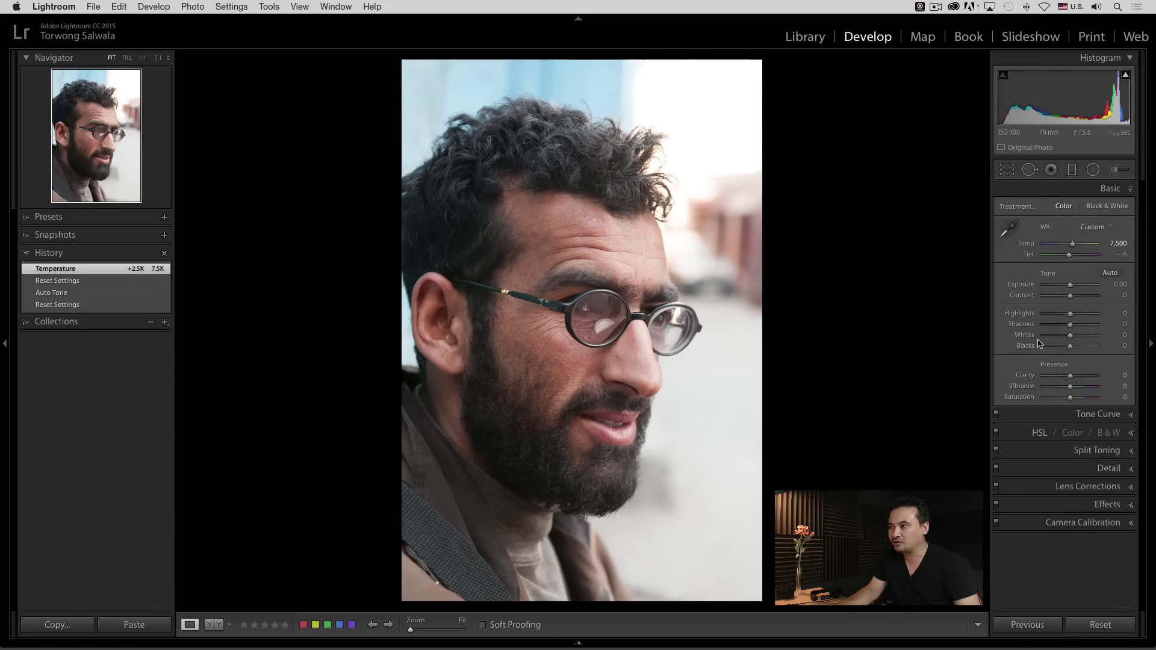
# Set the portrait's black and white points automatically, giving Blacks -18 and Whites -100.
pyautogui.press('shift')
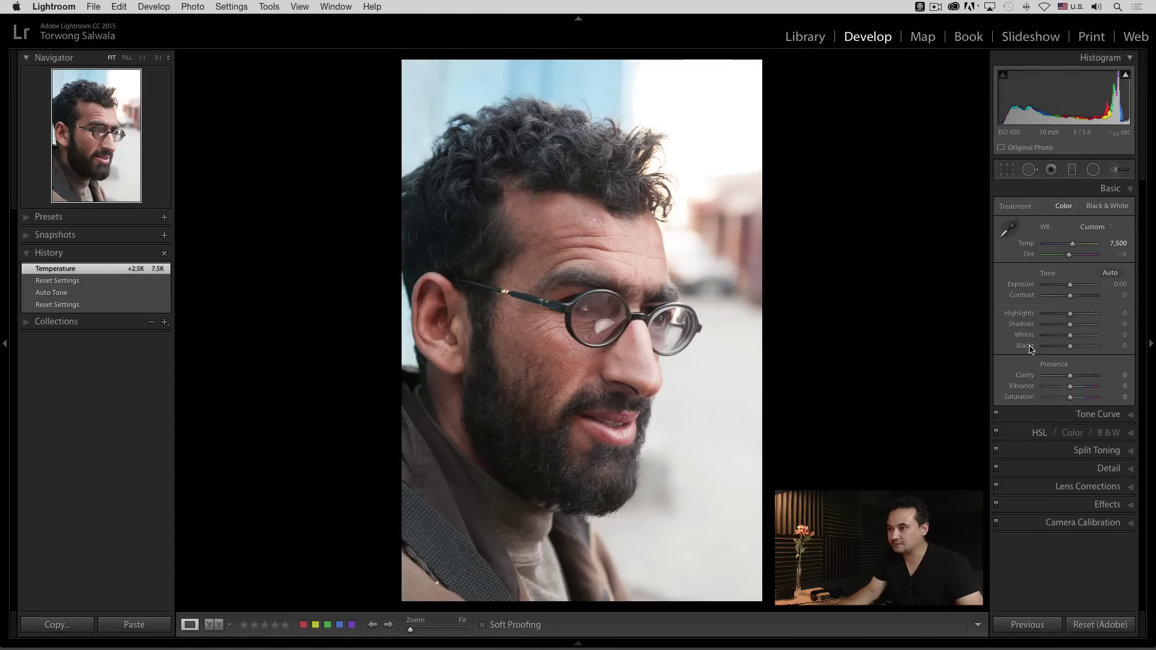
pyautogui.keyDown('shift'); pyautogui.doubleClick(1030, 348); pyautogui.keyUp('shift')
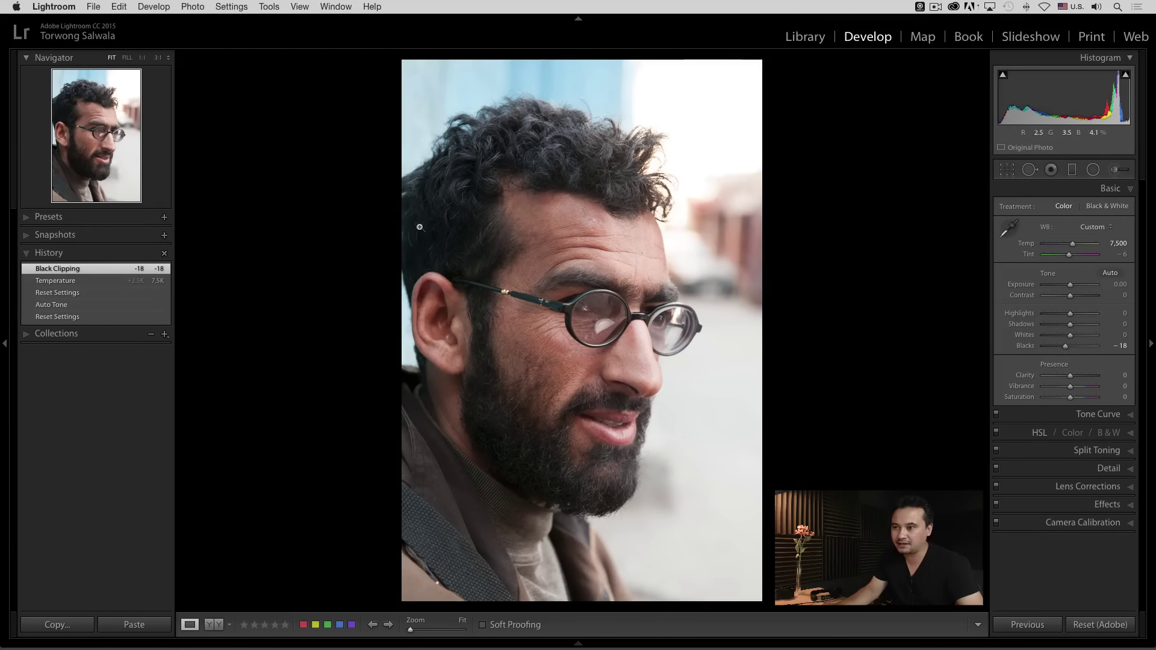
pyautogui.keyDown('shift'); pyautogui.doubleClick(1027, 337); pyautogui.keyUp('shift')
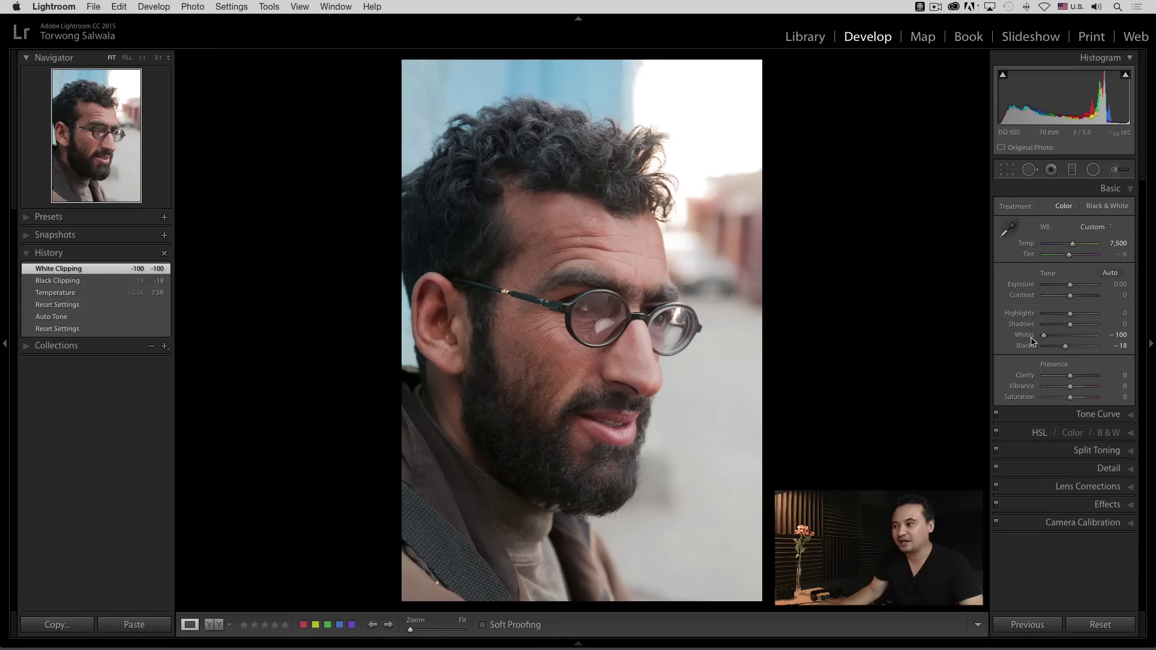
# Try the automatic Contrast value, then raise Contrast to +25, Clarity to +20 and Exposure to +0.35.
pyautogui.press('shift')
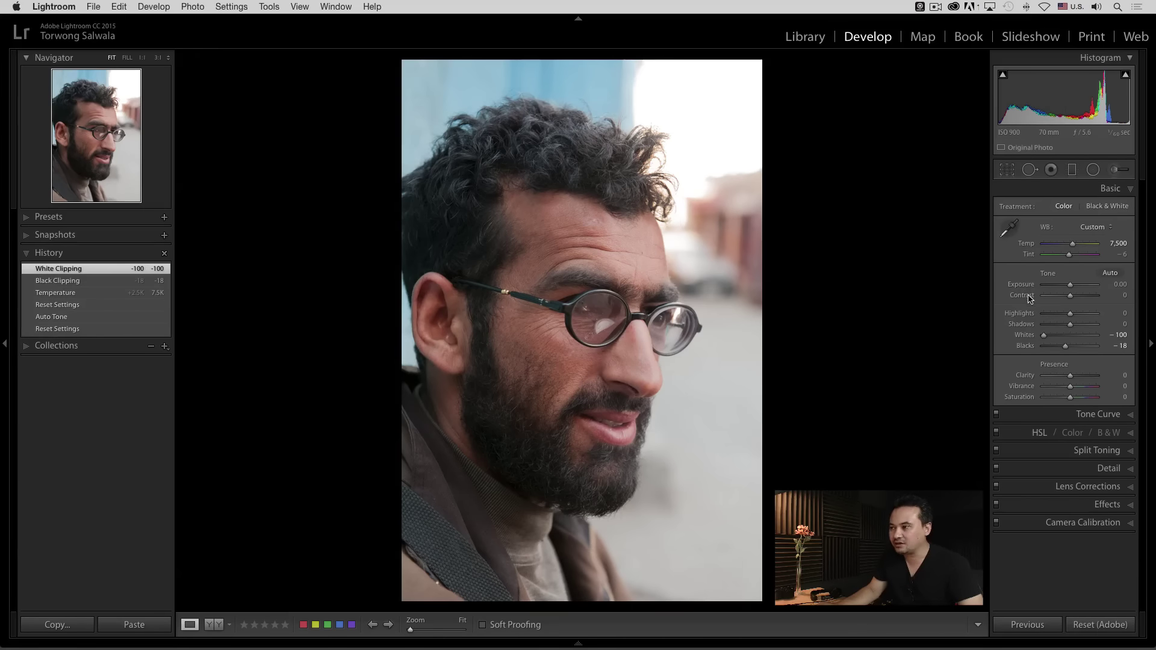
pyautogui.keyDown('shift'); pyautogui.doubleClick(1029, 297); pyautogui.keyUp('shift')
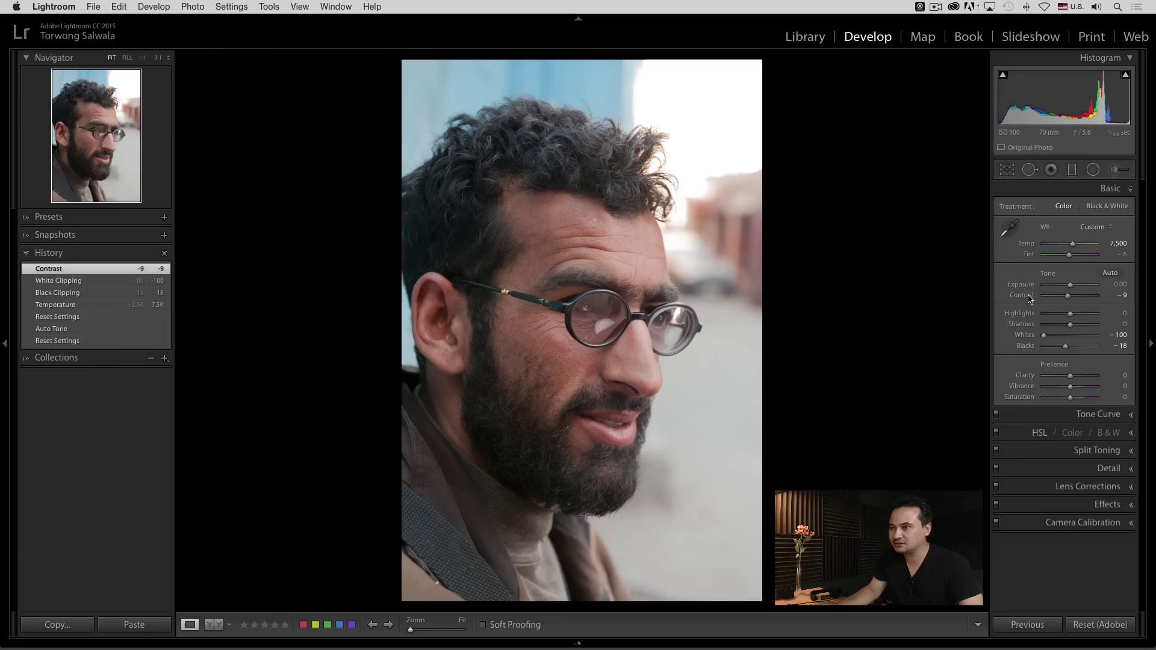
pyautogui.moveTo(1068, 301); pyautogui.dragTo(1078, 302)
pyautogui.moveTo(1072, 377); pyautogui.dragTo(1074, 379)
pyautogui.moveTo(1020, 290); pyautogui.dragTo(1022, 290)
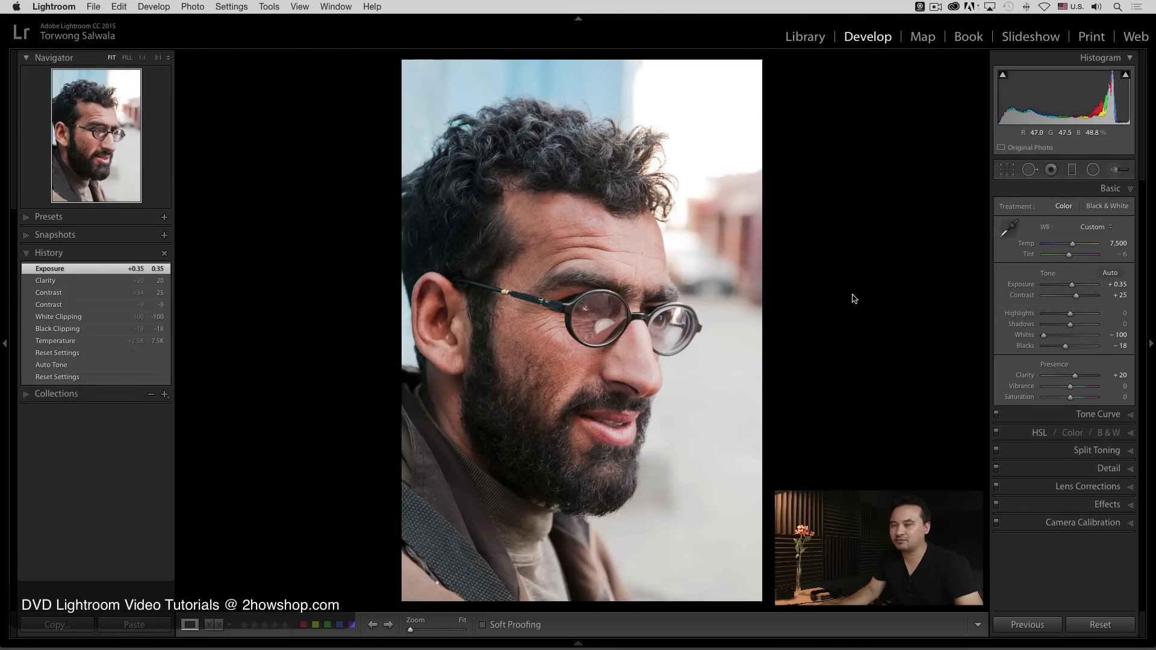
# Reset Exposure to 0, try its automatic value of +0.35, and reset it to 0 again.
pyautogui.doubleClick(1025, 288)
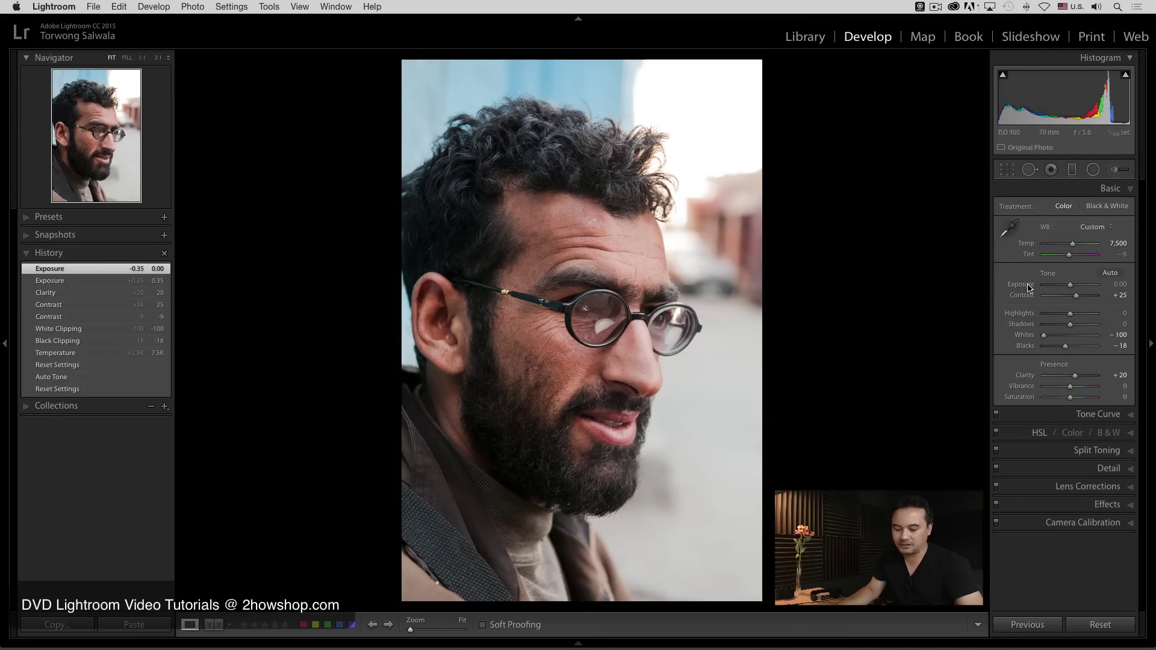
pyautogui.keyDown('shift'); pyautogui.doubleClick(1030, 287); pyautogui.keyUp('shift')
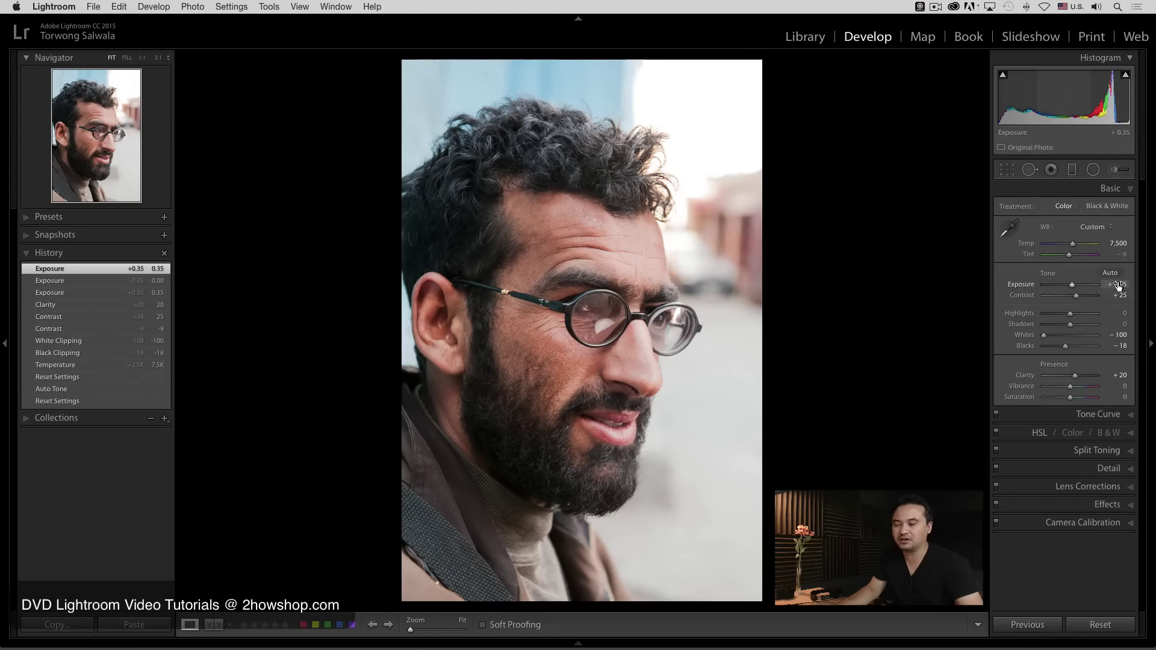
pyautogui.press('shift')
pyautogui.doubleClick(1023, 287)
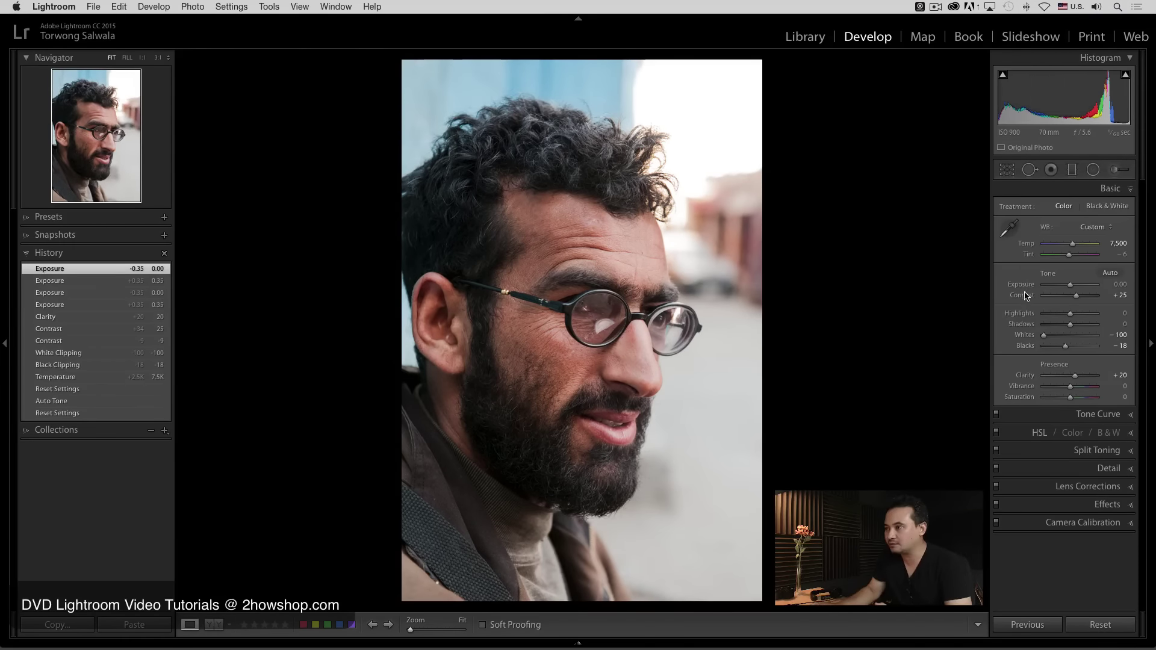
# Reset Contrast to 0, try its automatic value of -9, and raise it manually to +20.
pyautogui.doubleClick(1025, 296)
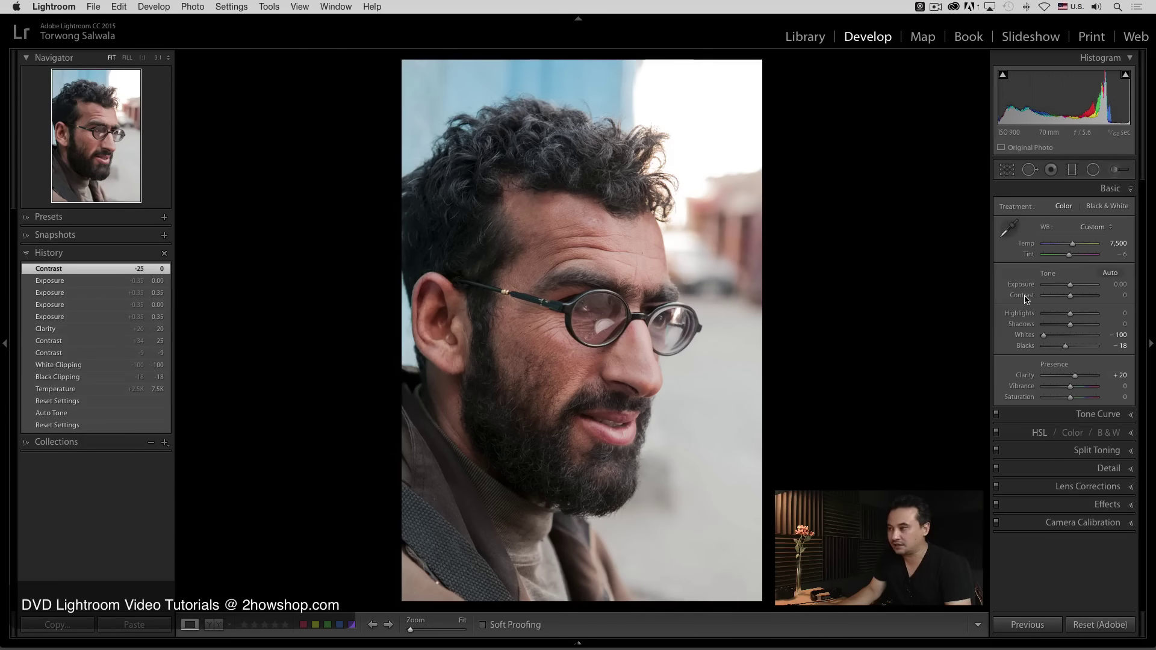
pyautogui.keyDown('shift'); pyautogui.doubleClick(1025, 296); pyautogui.keyUp('shift')
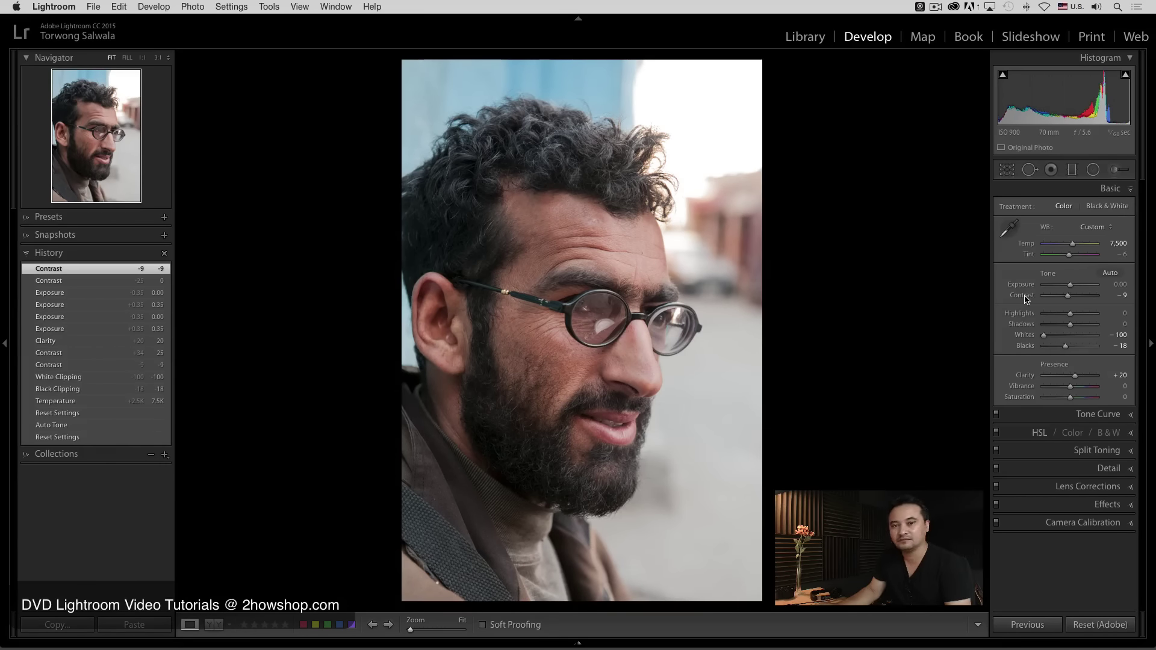
pyautogui.moveTo(1069, 297)
pyautogui.mouseDown()
pyautogui.moveTo(1088, 298)
pyautogui.moveTo(1076, 298)
pyautogui.mouseUp()
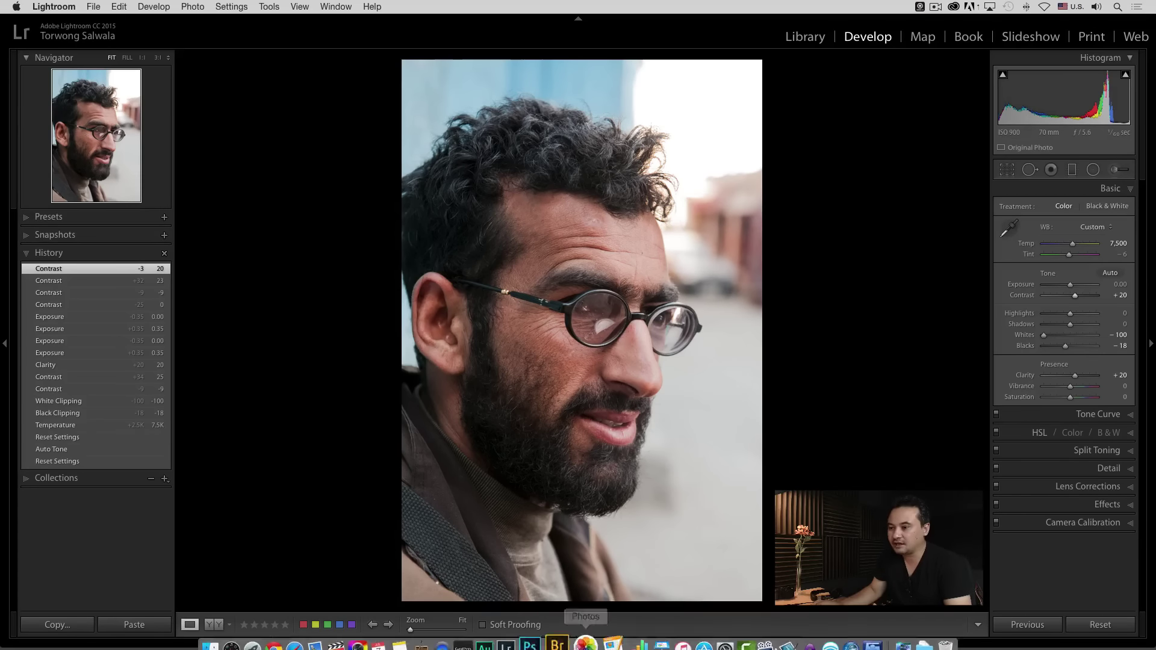
# Open the portrait of the man in the headscarf and set its black and white points automatically, giving Blacks -14 and Whites -100.
pyautogui.moveTo(576, 646)
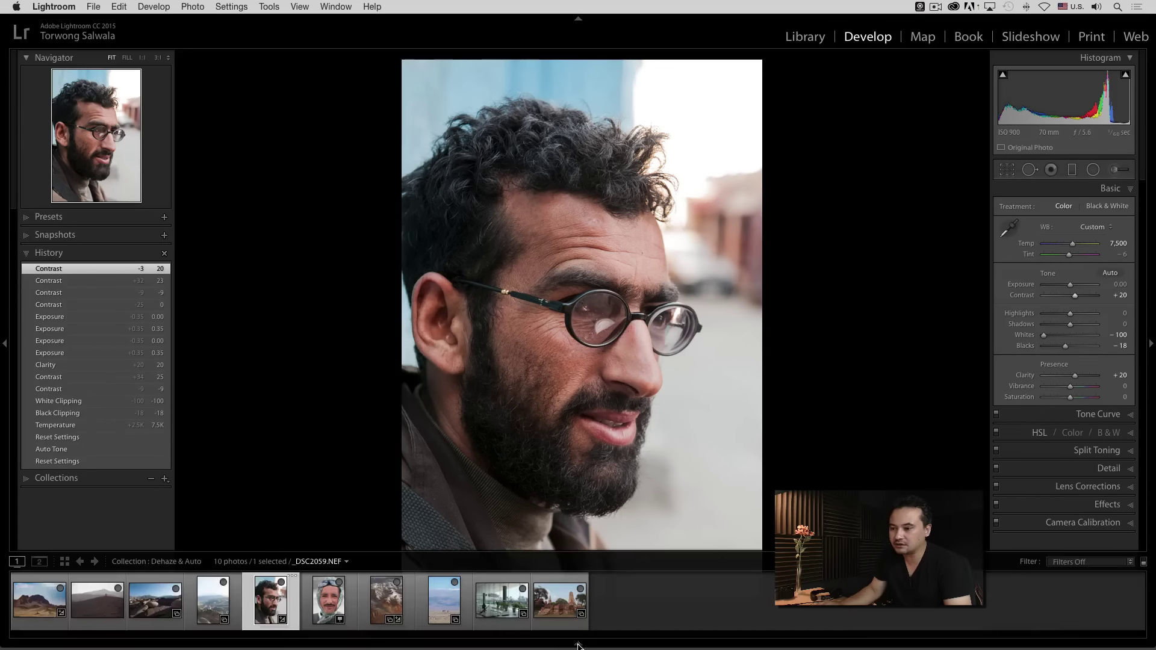
pyautogui.click(328, 601)
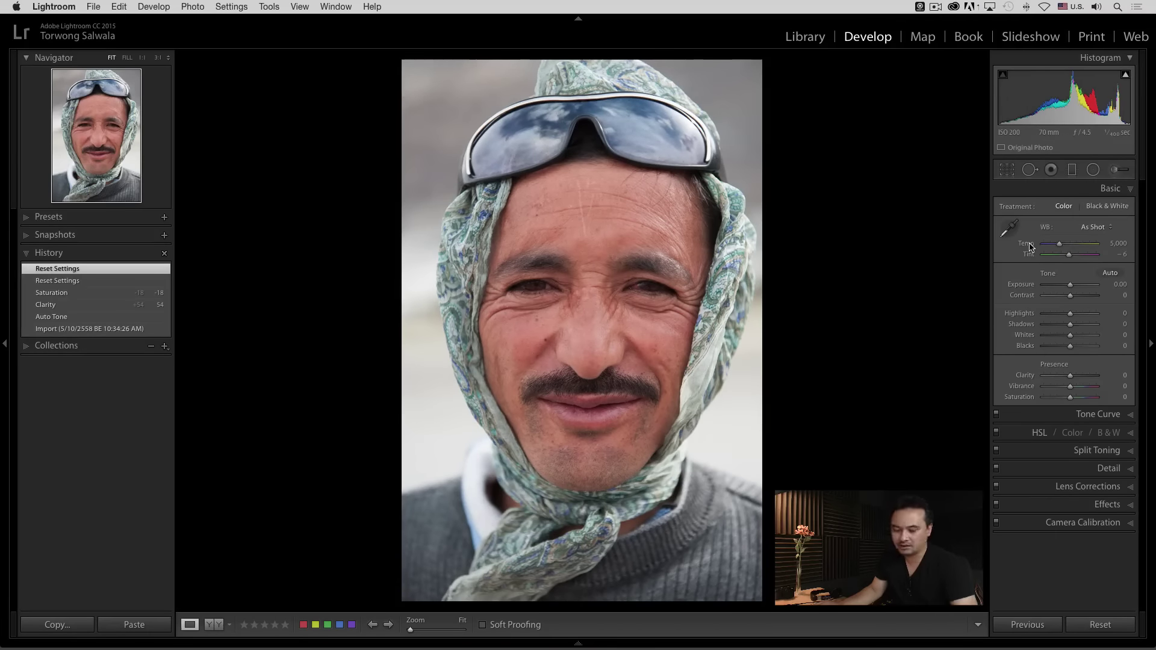
pyautogui.press('shift')
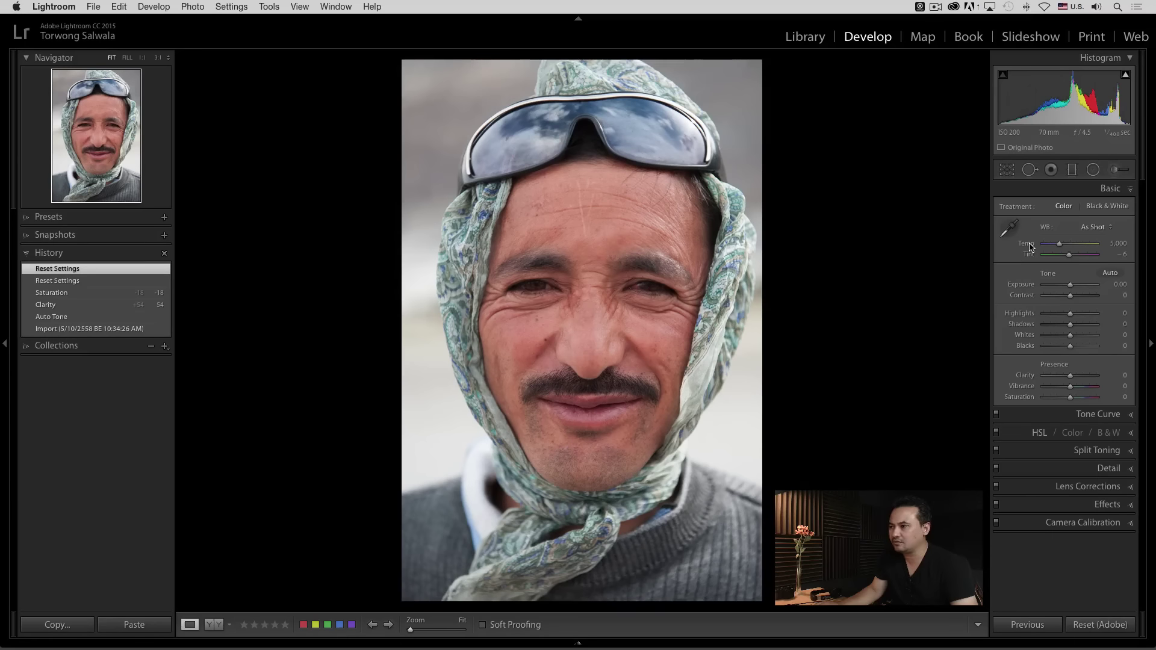
pyautogui.keyDown('shift'); pyautogui.doubleClick(1031, 348); pyautogui.keyUp('shift')
pyautogui.keyDown('shift'); pyautogui.doubleClick(1027, 337); pyautogui.keyUp('shift')
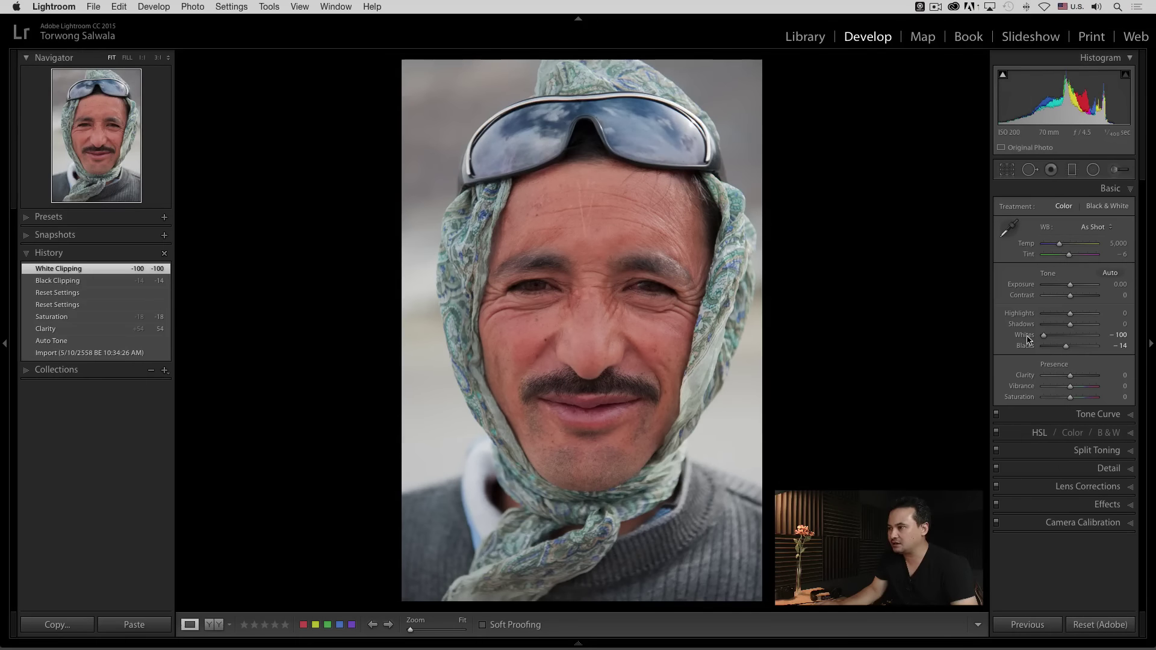
# Adjust the headscarf portrait's presence with Clarity +53, Vibrance +47 and Saturation -17.
pyautogui.moveTo(1069, 375)
pyautogui.mouseDown()
pyautogui.moveTo(1064, 399)
pyautogui.moveTo(1084, 378)
pyautogui.mouseUp()
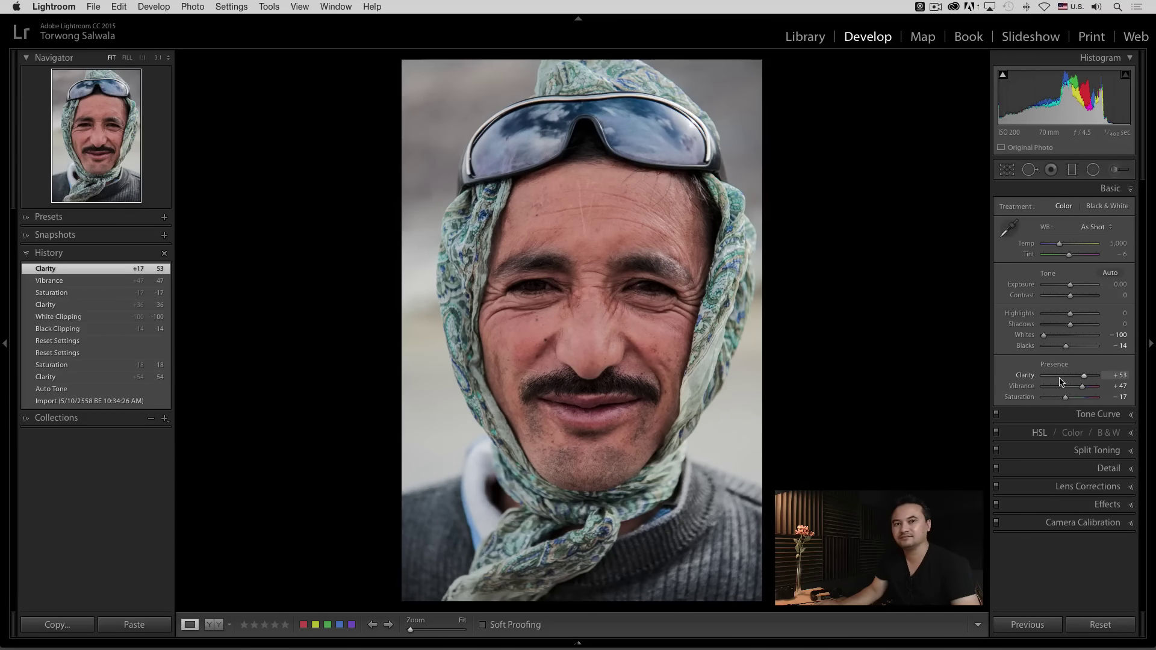
# Brighten both eyes by painting over them with a size 7 Adjustment Brush at Exposure 1.00.
pyautogui.click(1118, 170)
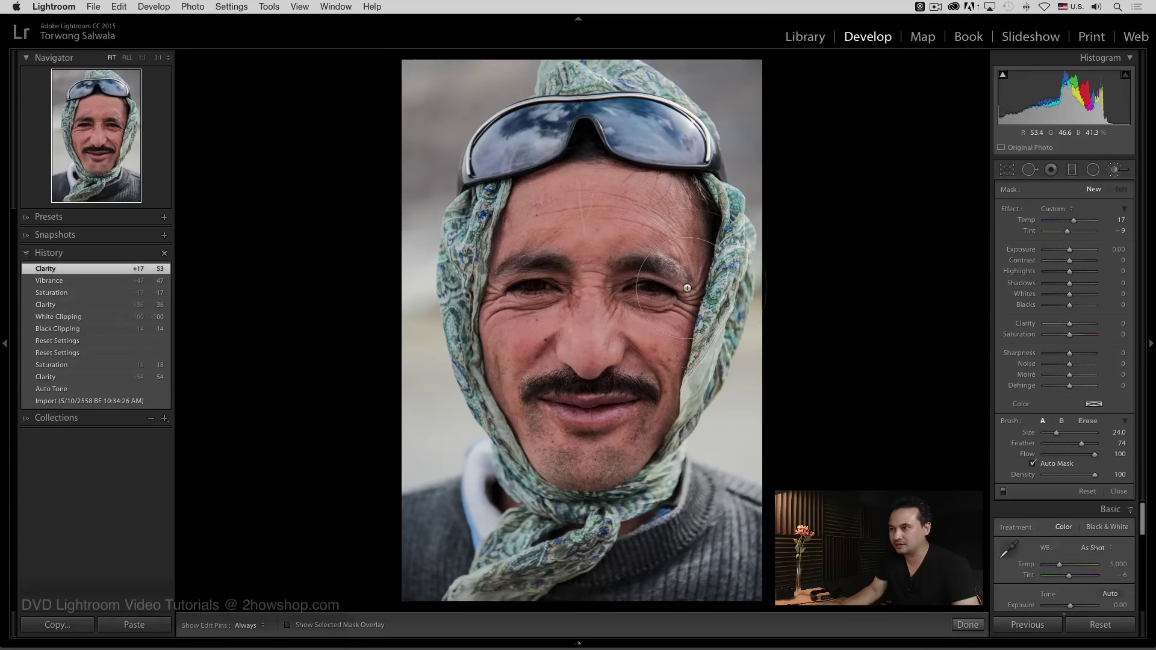
pyautogui.scroll(-5, 699, 287)
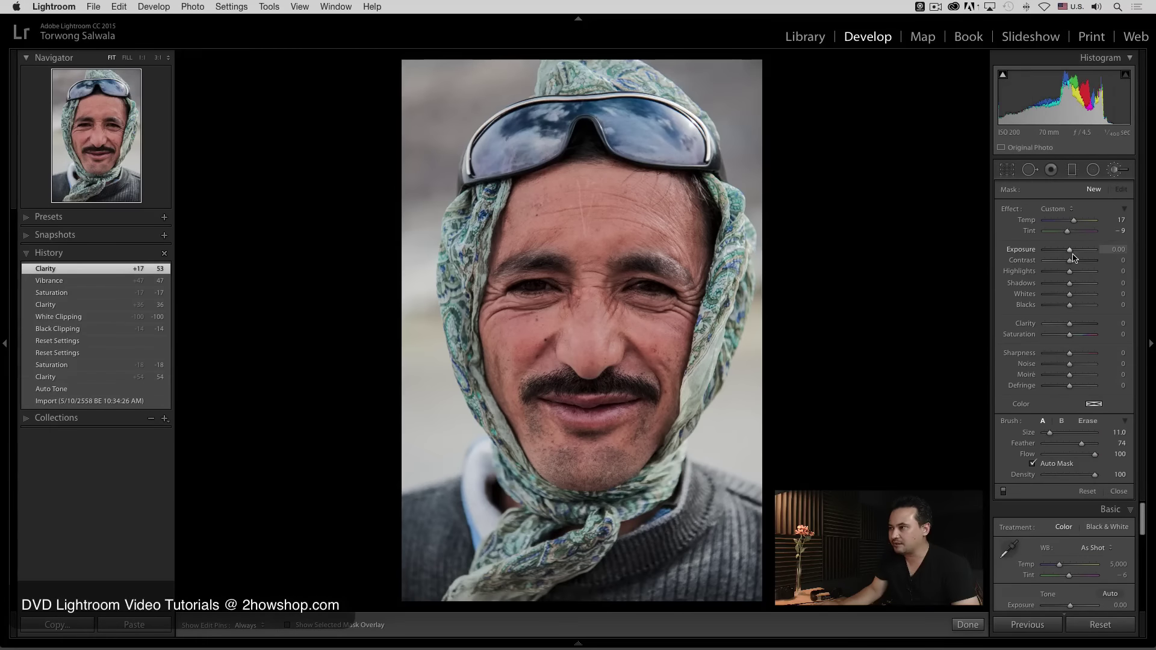
pyautogui.moveTo(1069, 250); pyautogui.dragTo(1076, 251)
pyautogui.scroll(-3, 675, 295)
pyautogui.press('h')
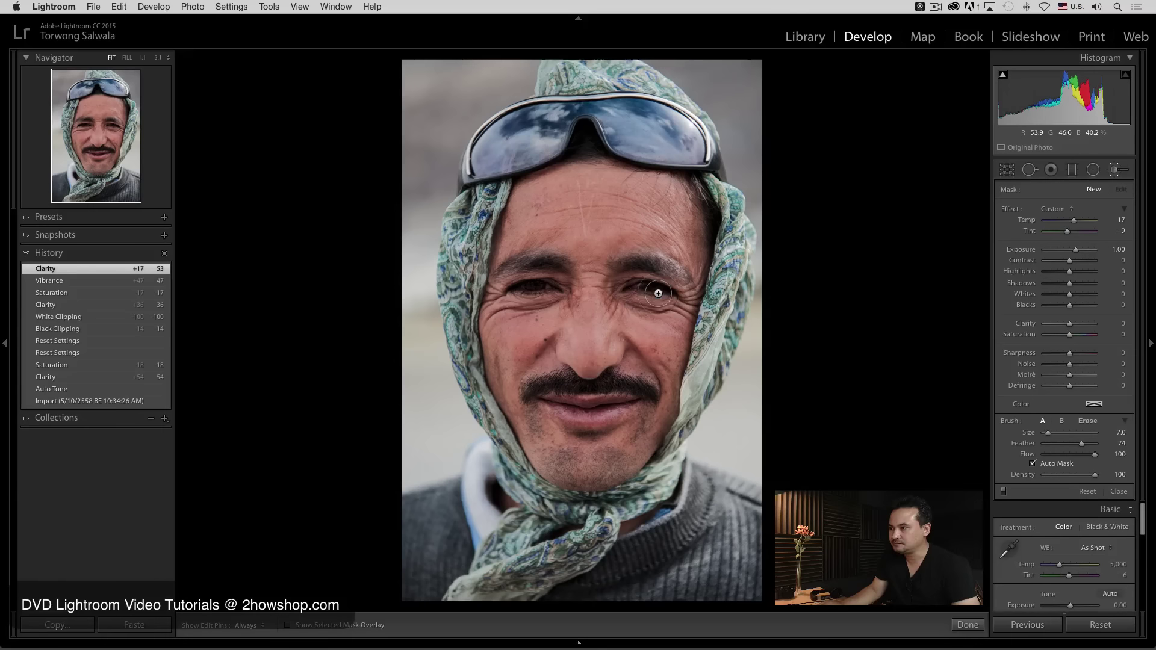
pyautogui.moveTo(659, 290); pyautogui.dragTo(649, 292)
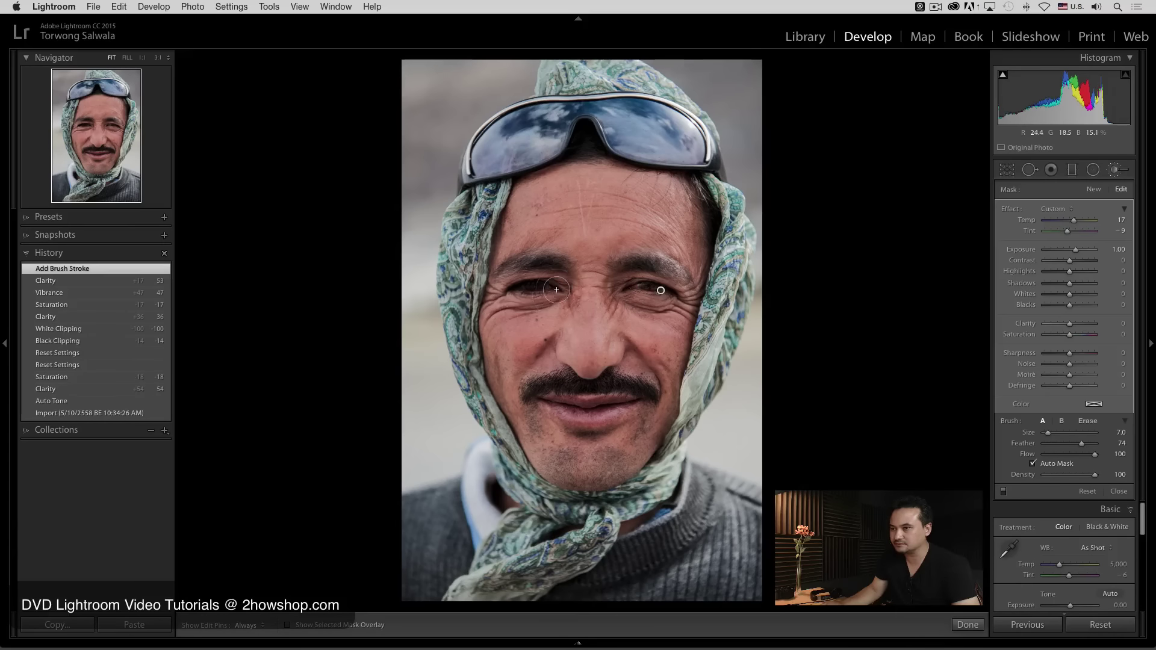
pyautogui.moveTo(522, 290); pyautogui.dragTo(529, 294)
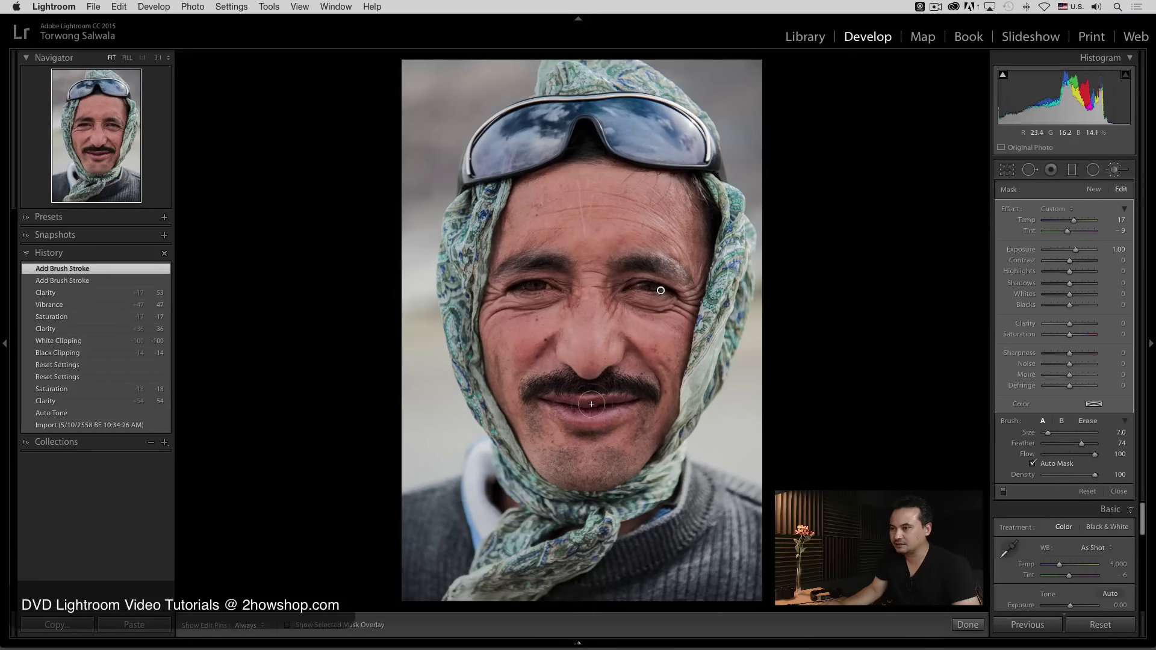
pyautogui.press('h')
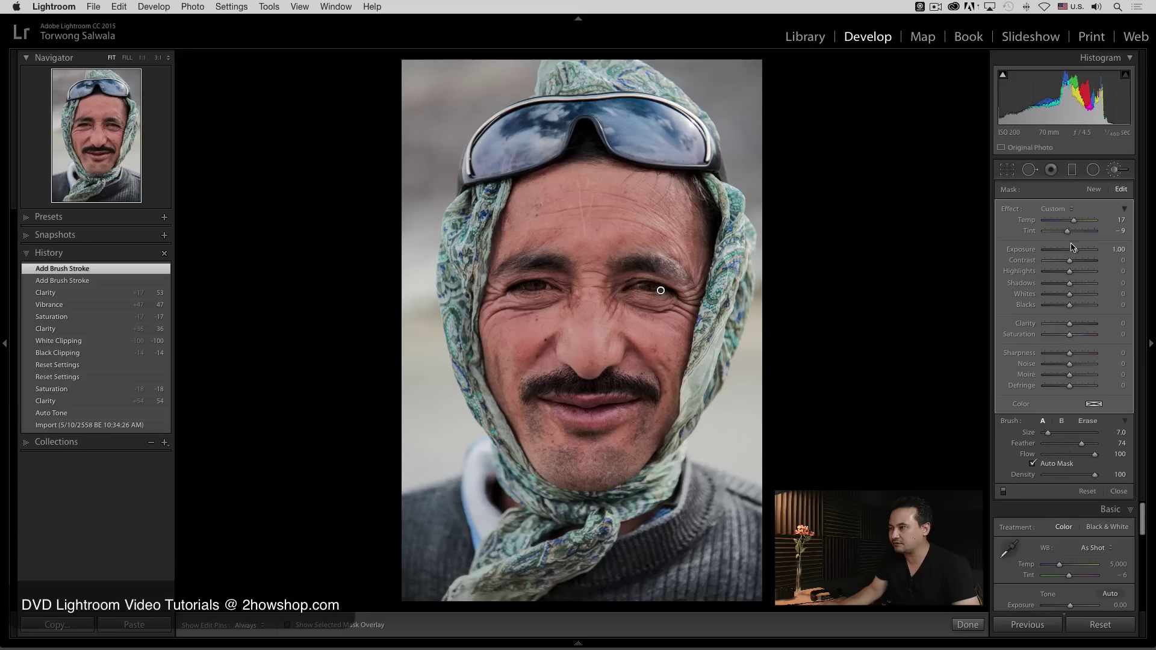
# Paint a new, separate brush adjustment over the lips and set its Exposure to 0.36.
pyautogui.click(1093, 191)
pyautogui.moveTo(1075, 250); pyautogui.dragTo(1074, 253)
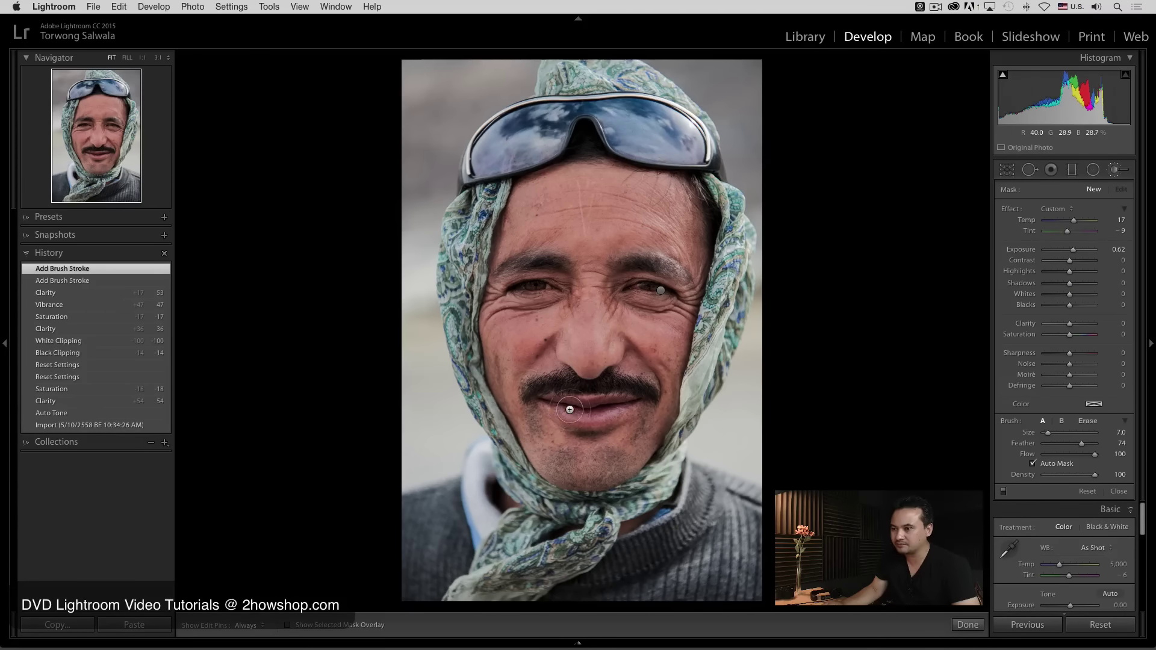
pyautogui.press('h')
pyautogui.moveTo(583, 411); pyautogui.dragTo(649, 404)
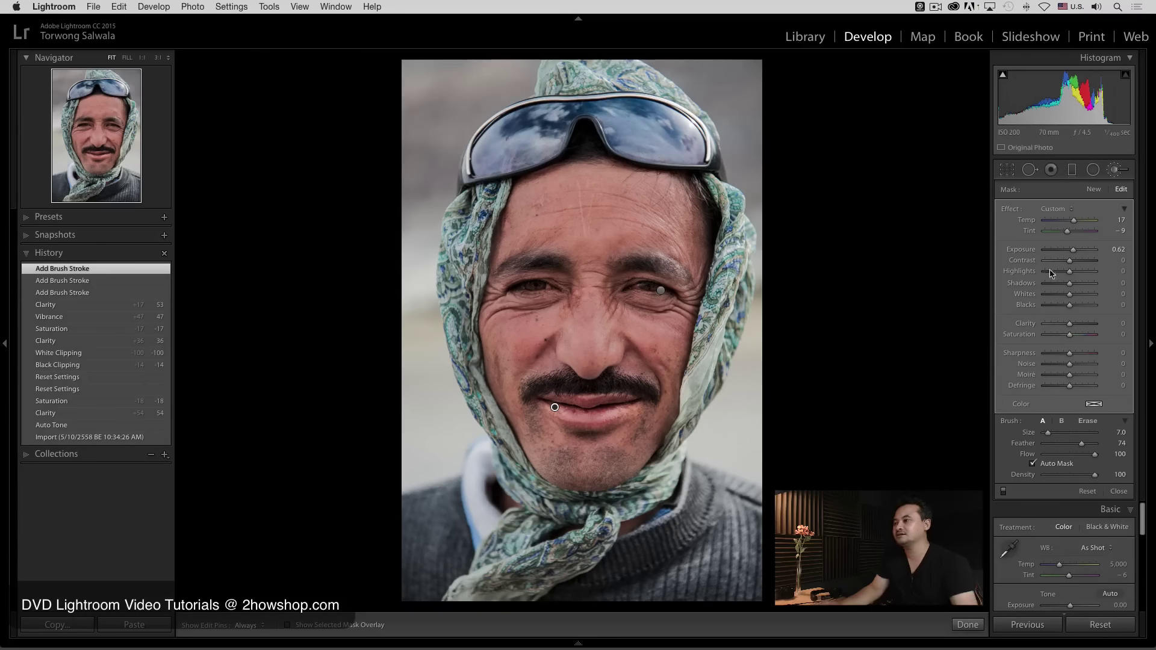
pyautogui.moveTo(1074, 254); pyautogui.dragTo(1071, 256)
# Compare the headscarf portrait's before and after views several times, then close the Adjustment Brush.
pyautogui.press('\\')
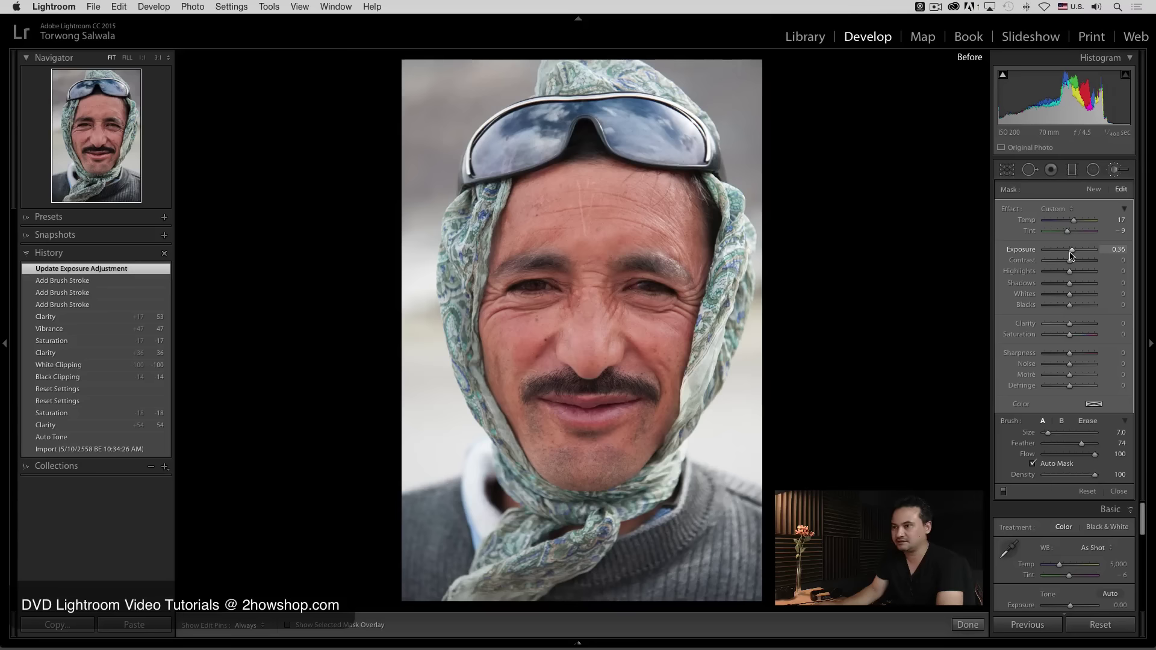
pyautogui.press('\\')
pyautogui.press('\\')
pyautogui.press('\\')
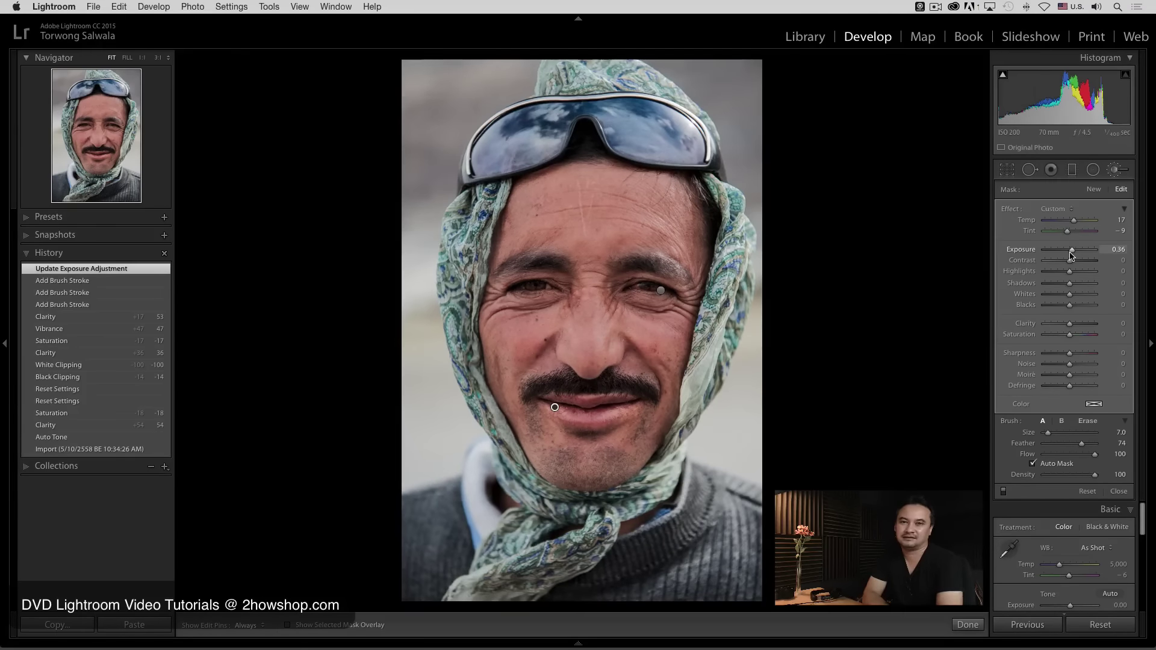
pyautogui.press('\\')
pyautogui.press('\\')
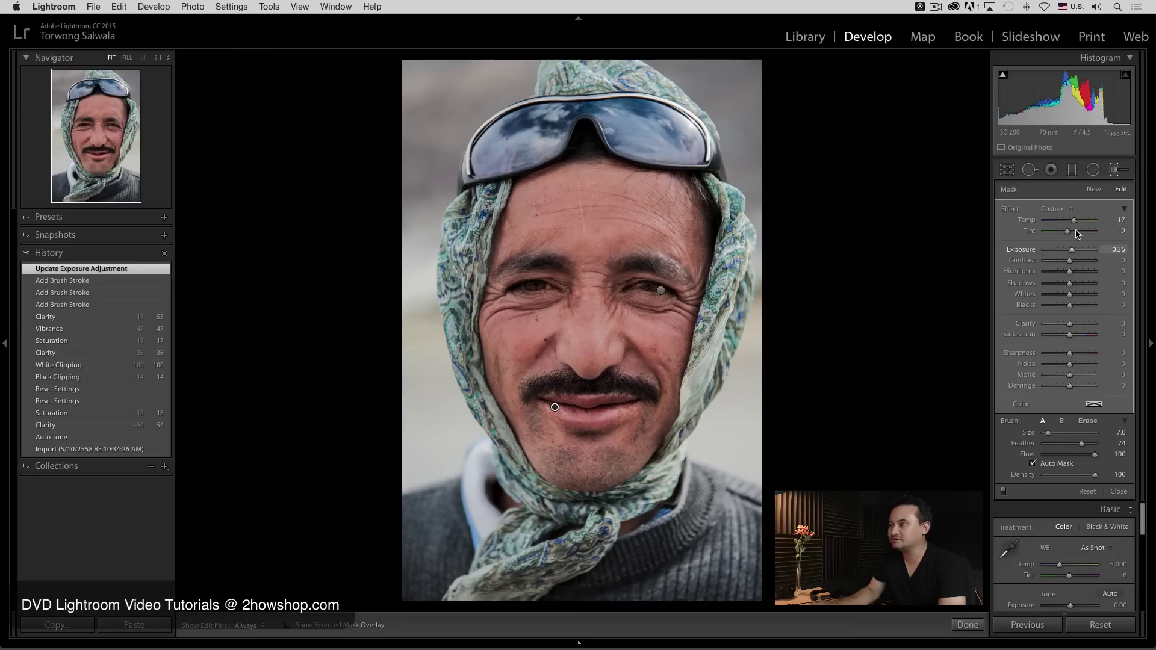
pyautogui.click(1121, 171)
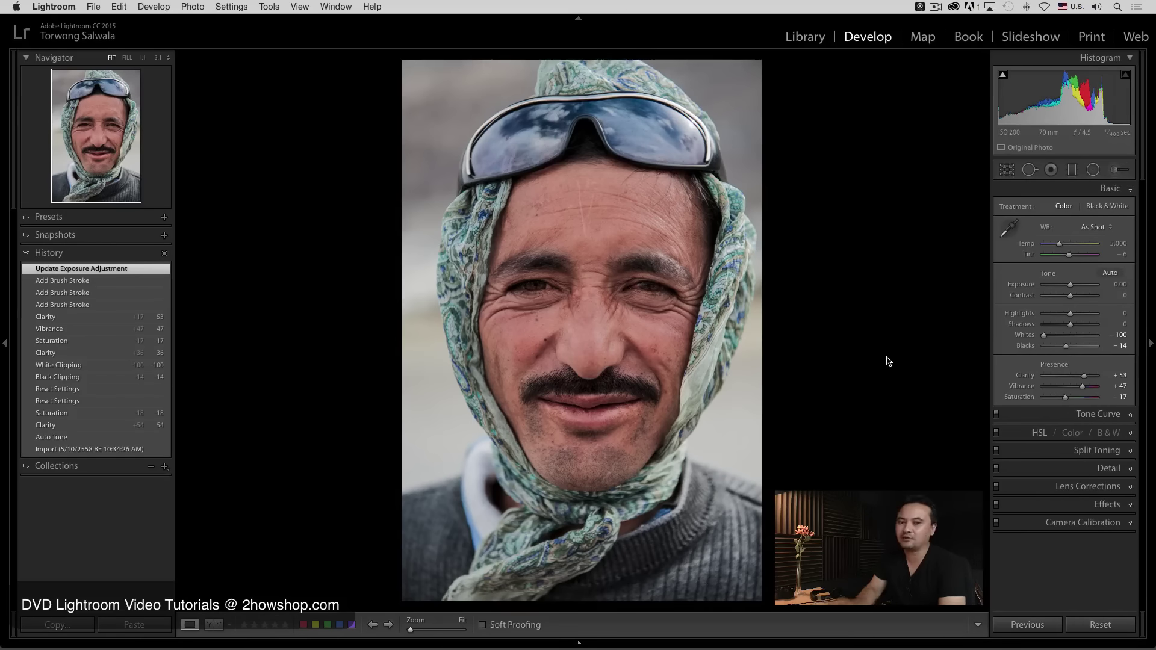